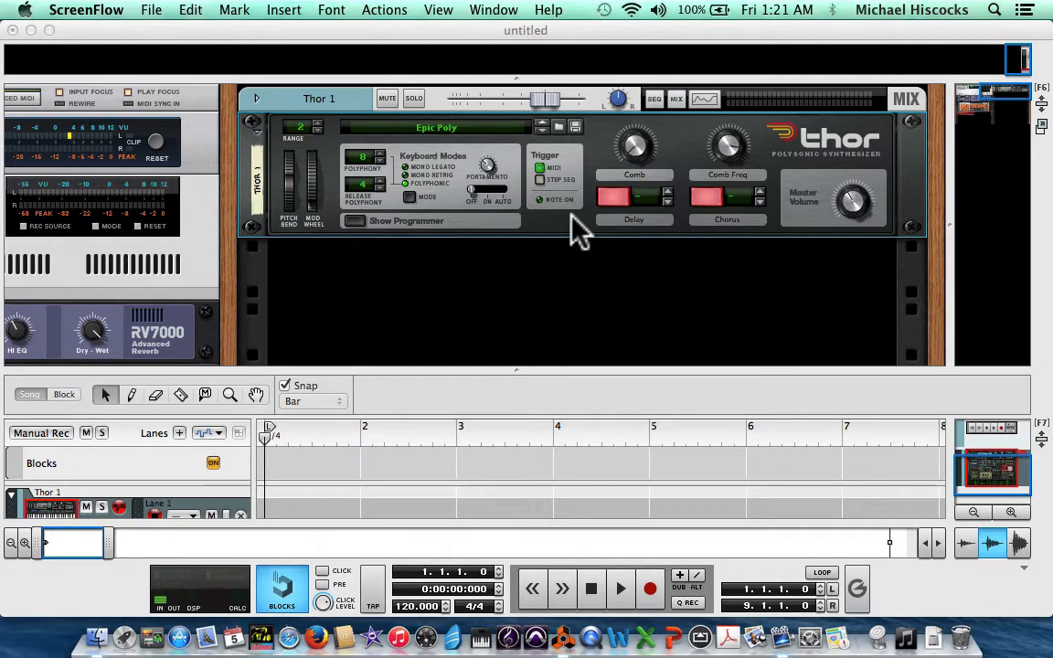
Step: Enlarge the rack area over the sequencer and open the Thor synthesizer's programmer to view its sections
{"action": "left_click", "coordinate": [571, 294]}
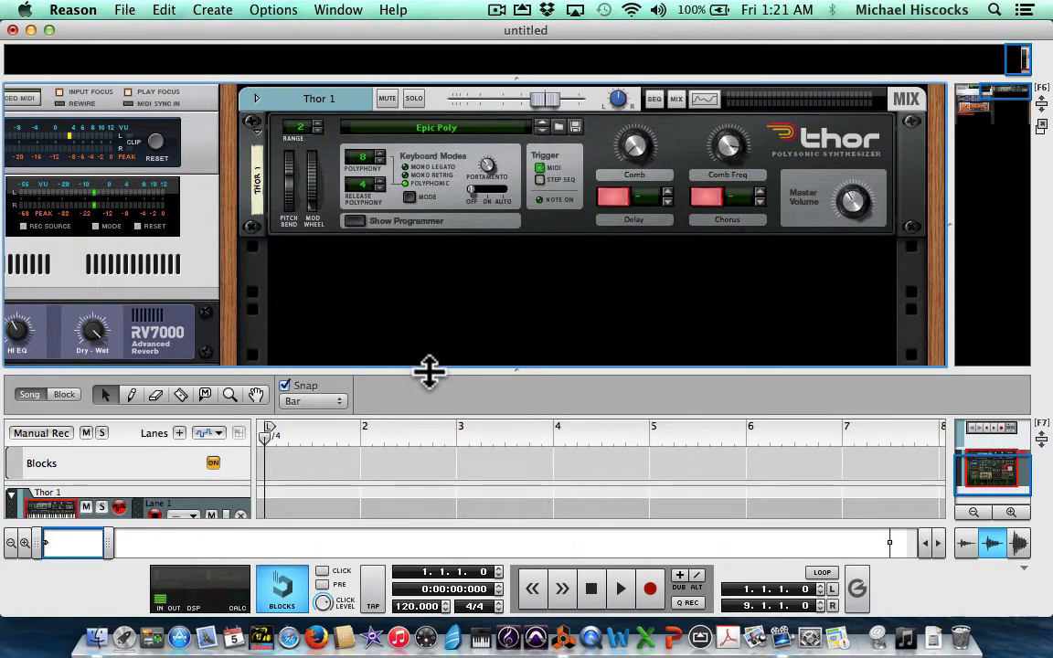
{"action": "left_click_drag", "start_coordinate": [429, 370], "coordinate": [470, 536]}
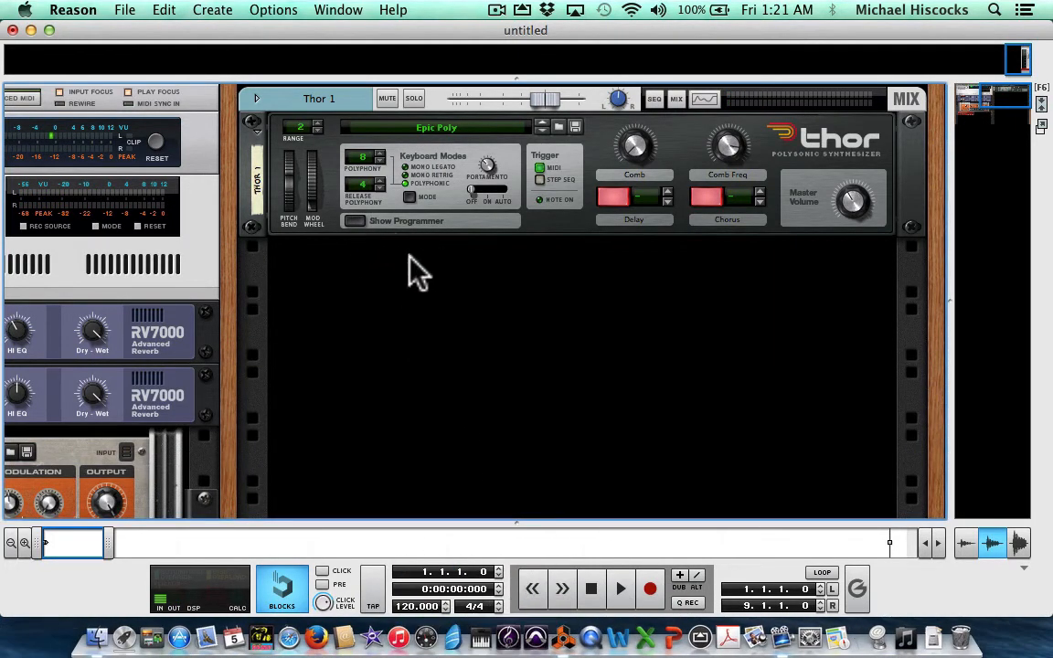
{"action": "left_click", "coordinate": [355, 222]}
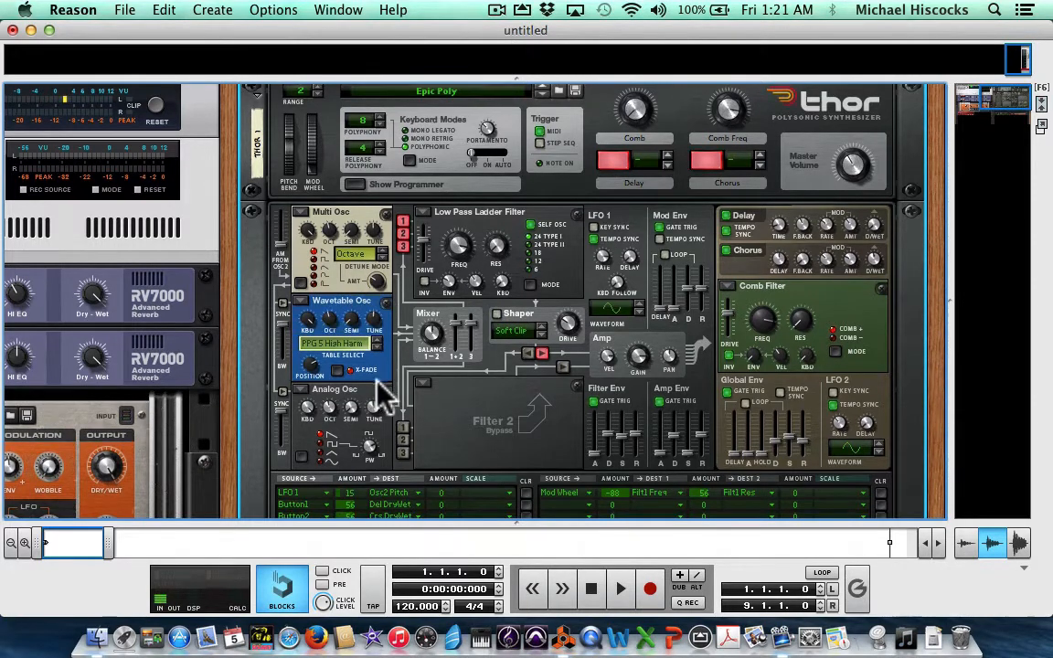
{"action": "scroll", "coordinate": [384, 395], "scroll_direction": "down", "scroll_amount": 5}
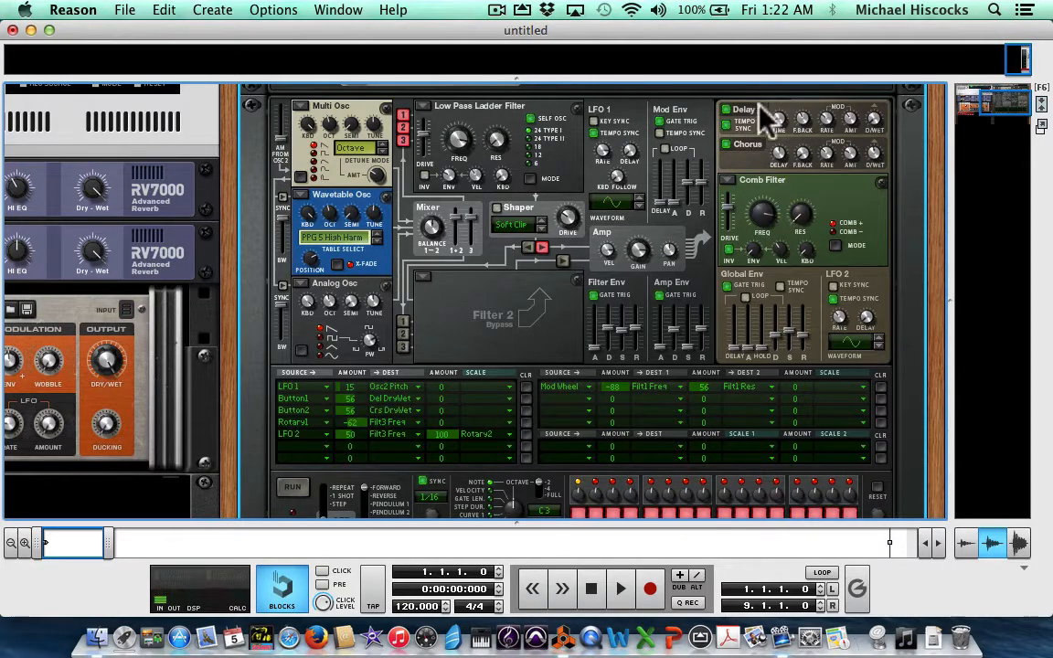
{"action": "scroll", "coordinate": [493, 325], "scroll_direction": "up", "scroll_amount": 3}
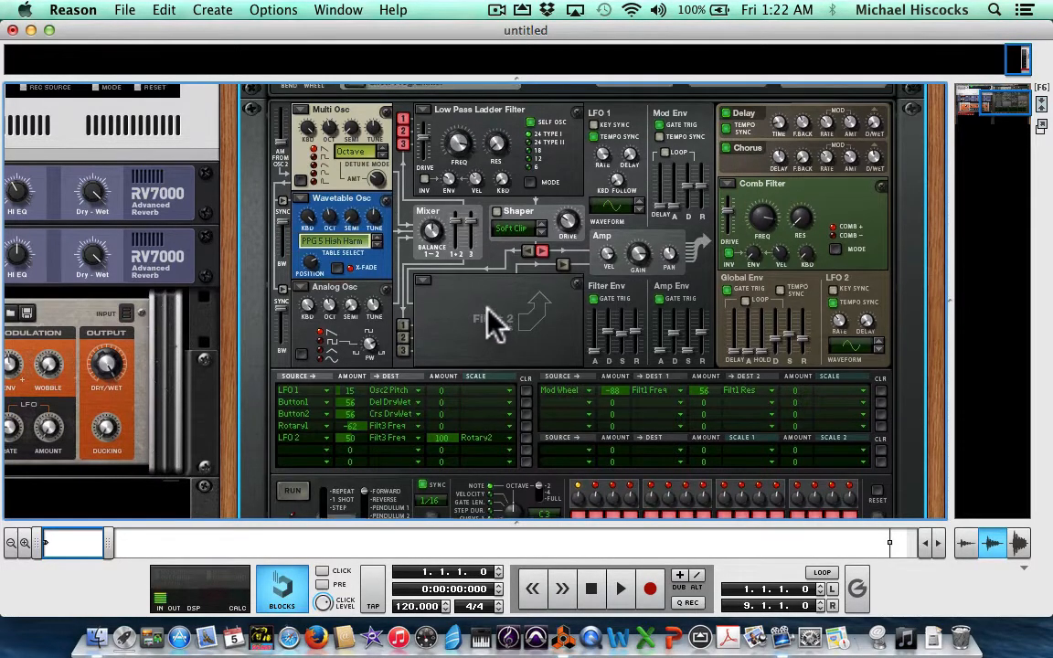
{"action": "scroll", "coordinate": [489, 311], "scroll_direction": "up", "scroll_amount": 3}
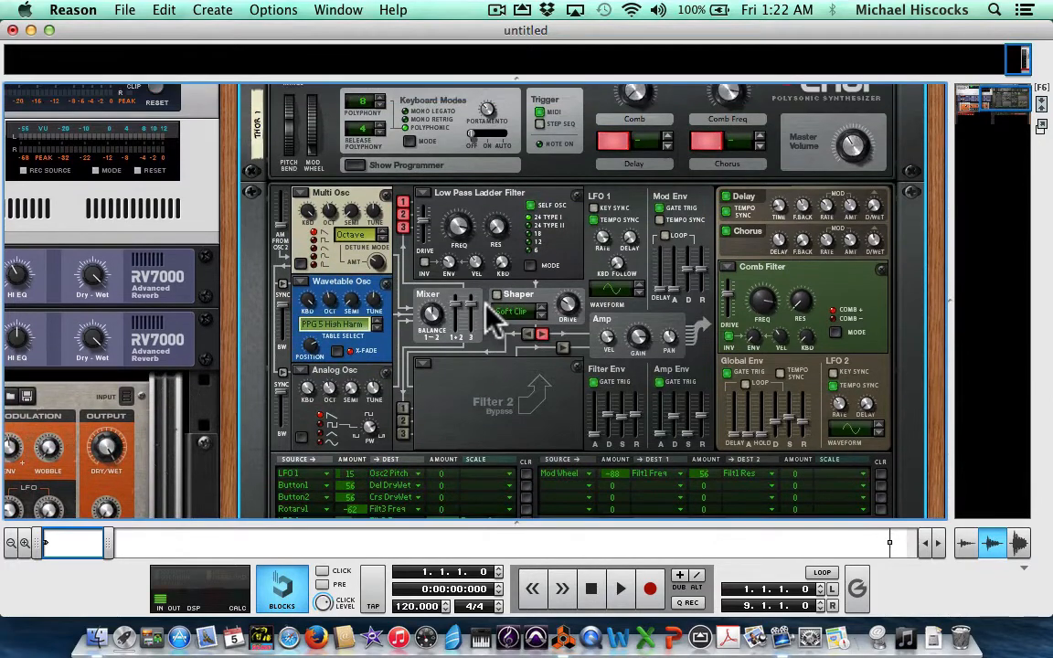
{"action": "scroll", "coordinate": [485, 303], "scroll_direction": "down", "scroll_amount": 1}
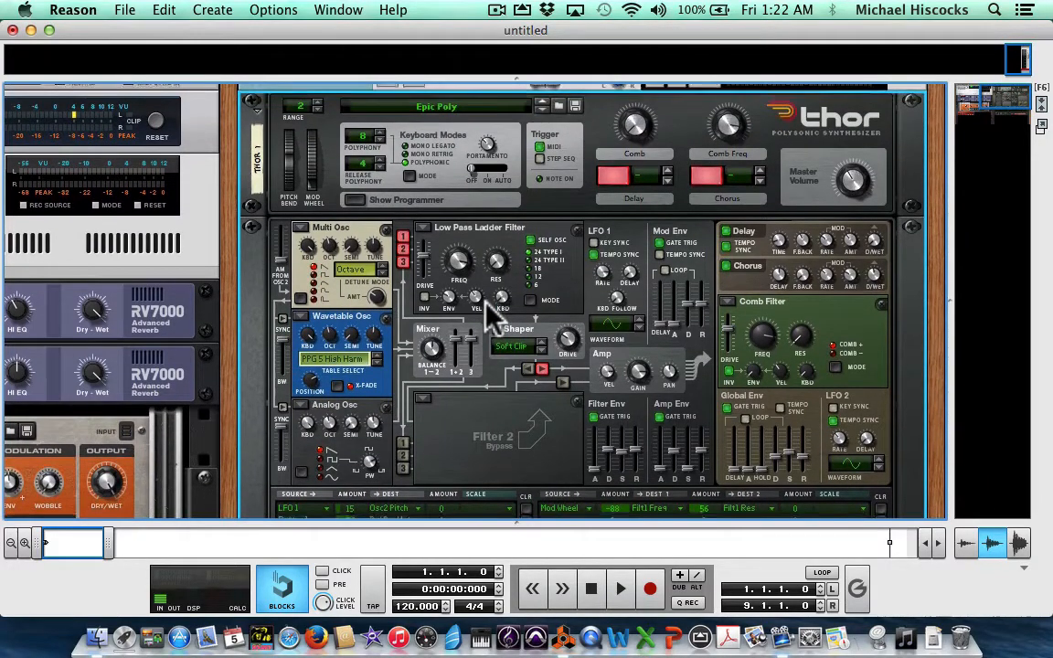
{"action": "left_click", "coordinate": [340, 11]}
{"action": "mouse_move", "coordinate": [393, 10]}
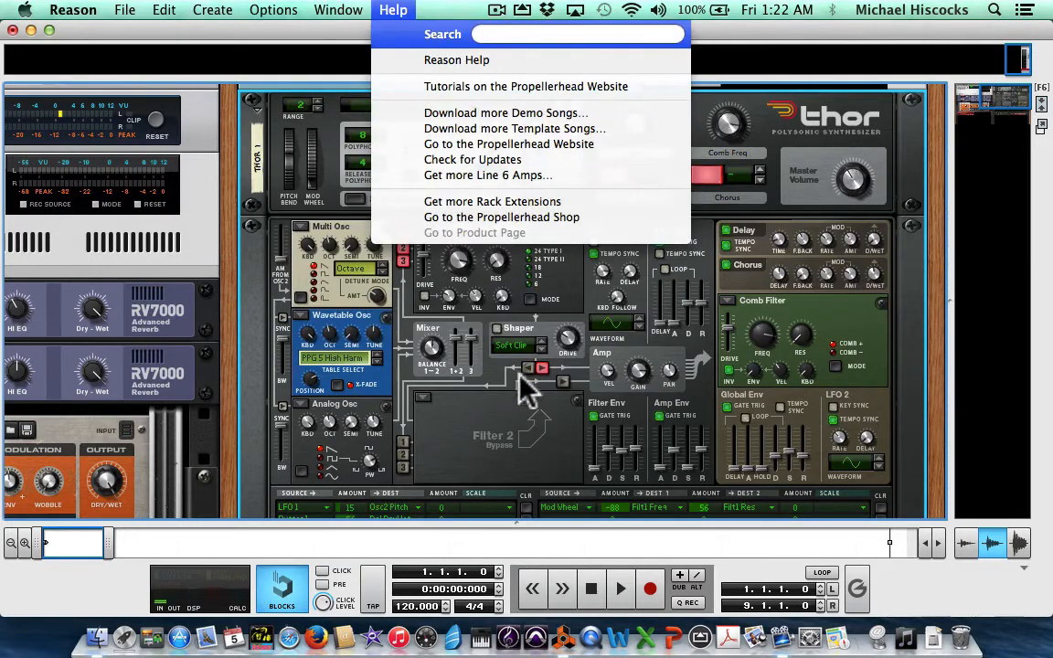
{"action": "left_click", "coordinate": [535, 425]}
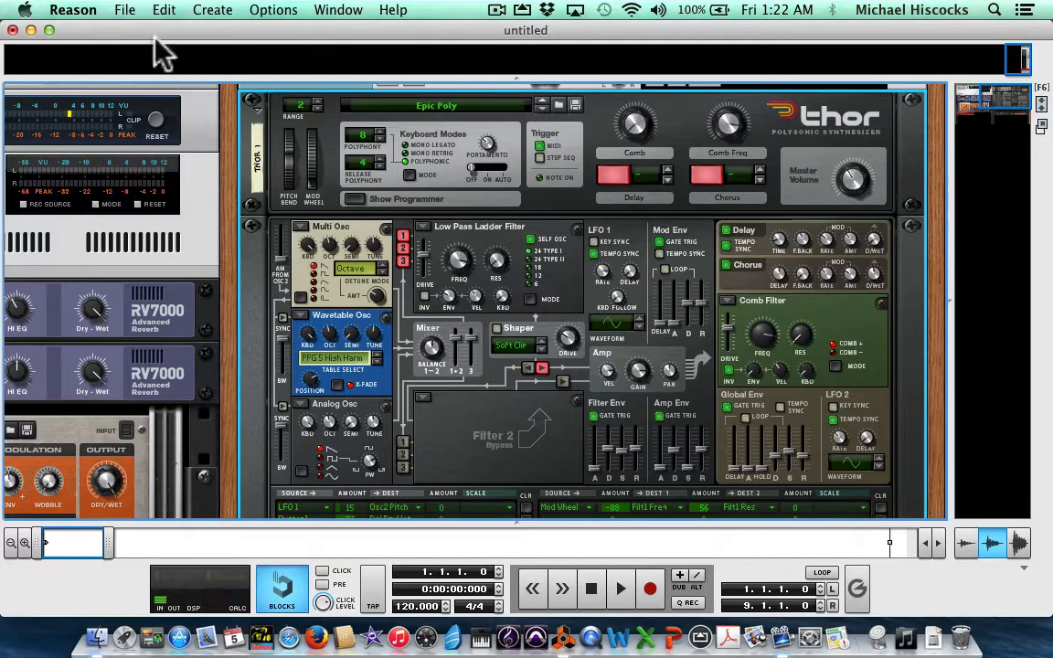
{"action": "left_click", "coordinate": [164, 10]}
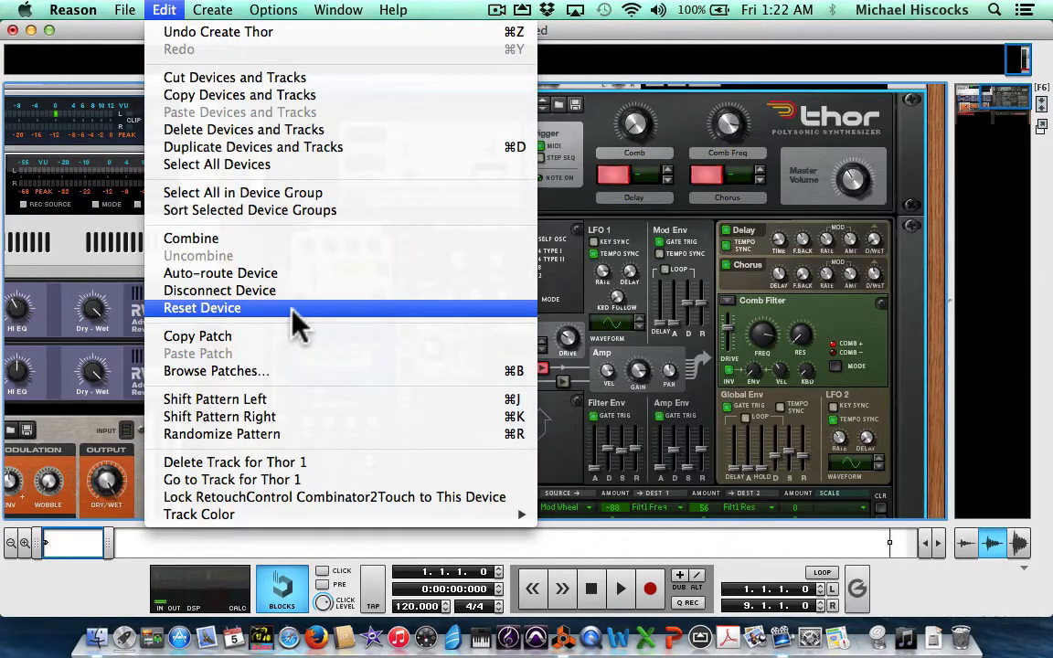
{"action": "left_click", "coordinate": [565, 447]}
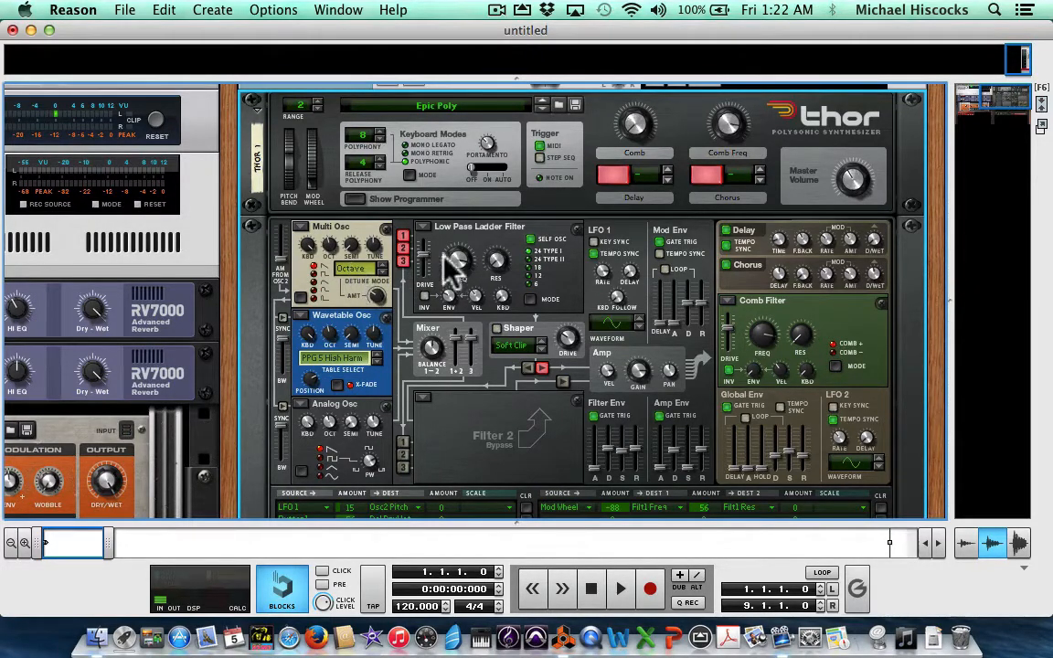
Step: Reset the Thor device to its initial patch
{"action": "right_click", "coordinate": [484, 426]}
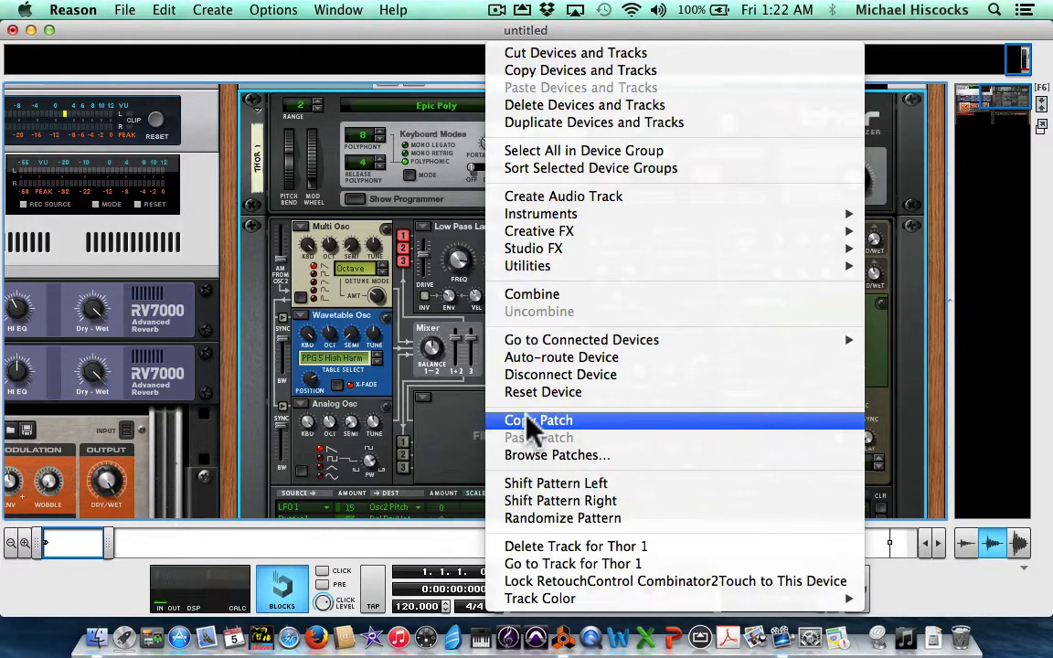
{"action": "left_click", "coordinate": [626, 391]}
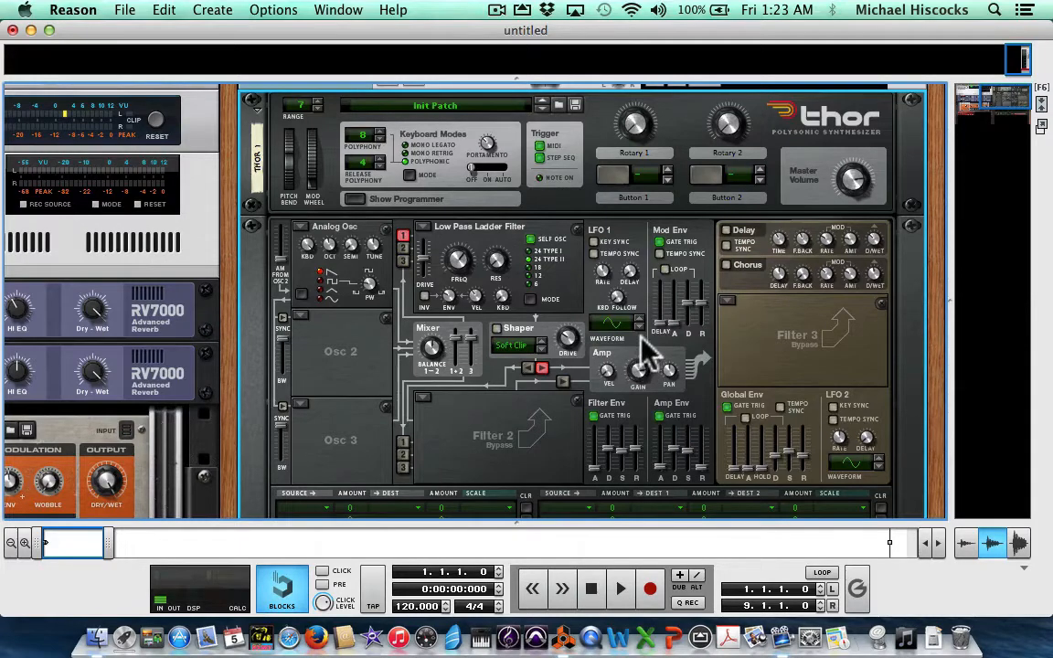
Step: Switch Filter 1 in the Thor programmer from Low Pass Ladder to Bypass
{"action": "scroll", "coordinate": [643, 355], "scroll_direction": "down", "scroll_amount": 4}
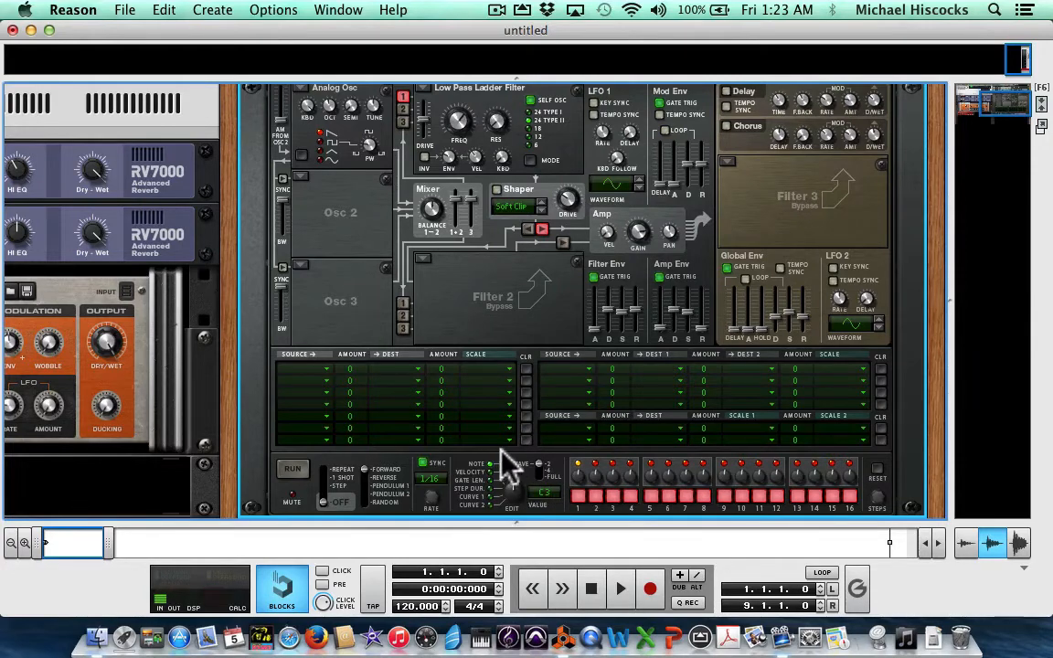
{"action": "scroll", "coordinate": [506, 459], "scroll_direction": "up", "scroll_amount": 3}
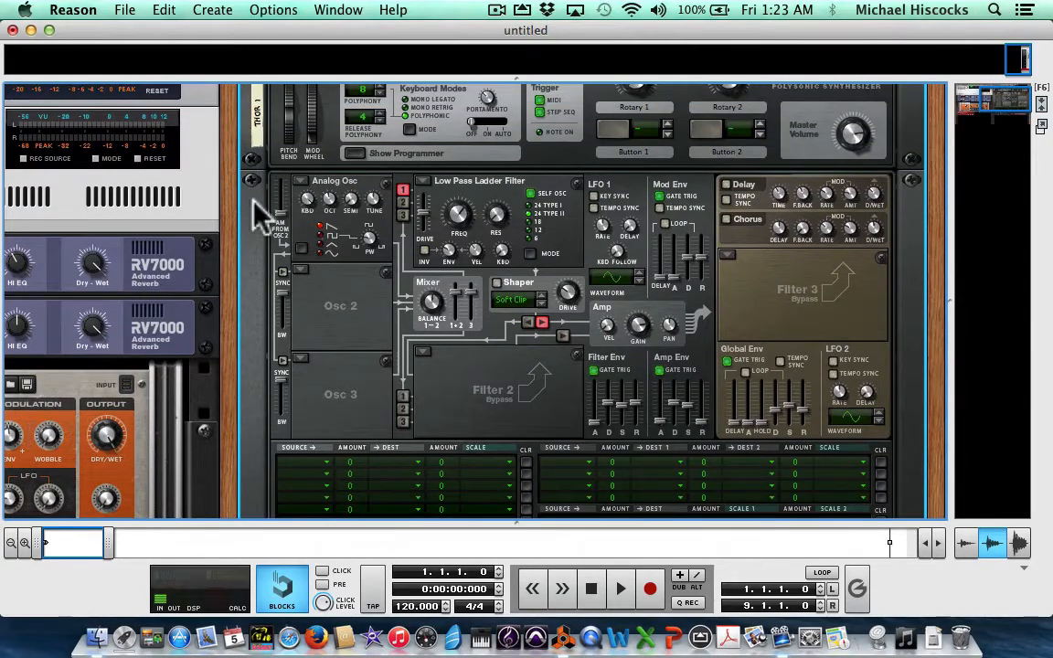
{"action": "scroll", "coordinate": [347, 340], "scroll_direction": "up", "scroll_amount": 2}
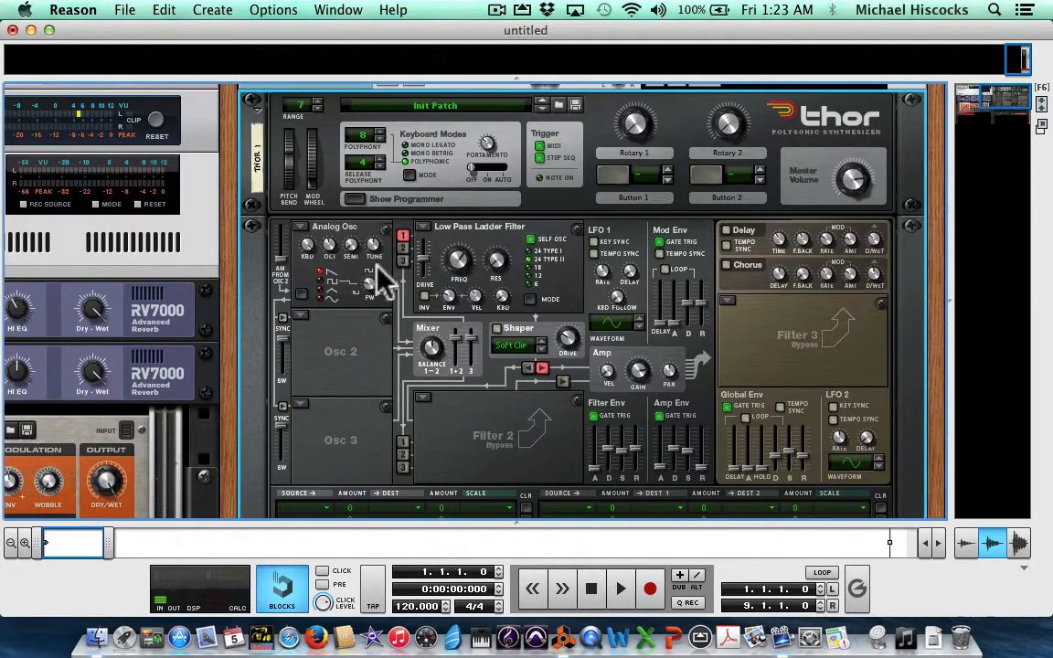
{"action": "left_click", "coordinate": [425, 228]}
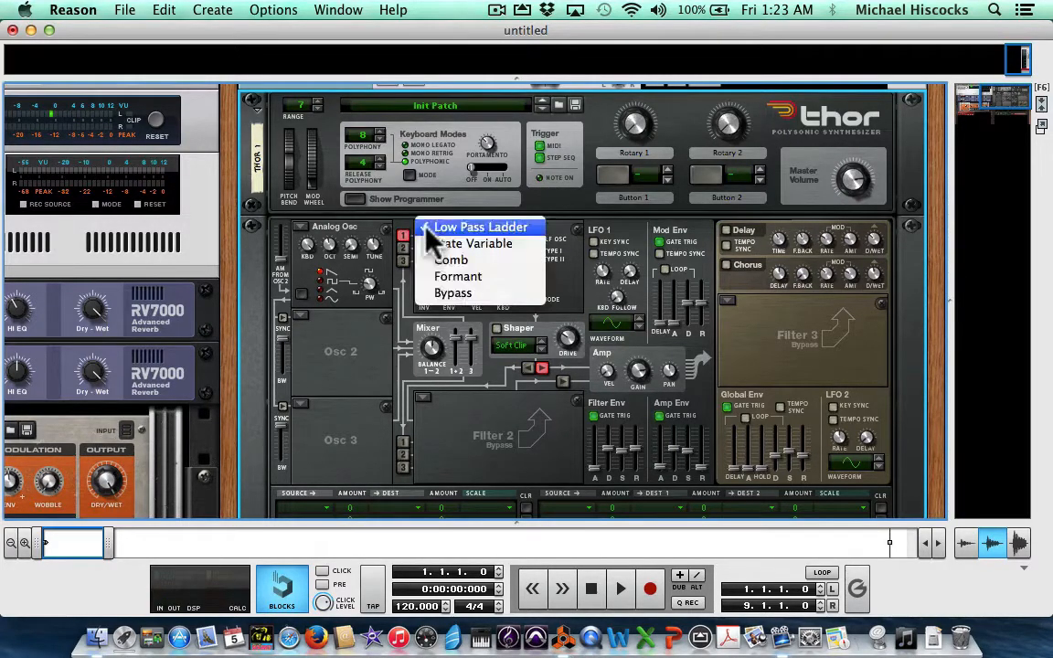
{"action": "left_click", "coordinate": [458, 289]}
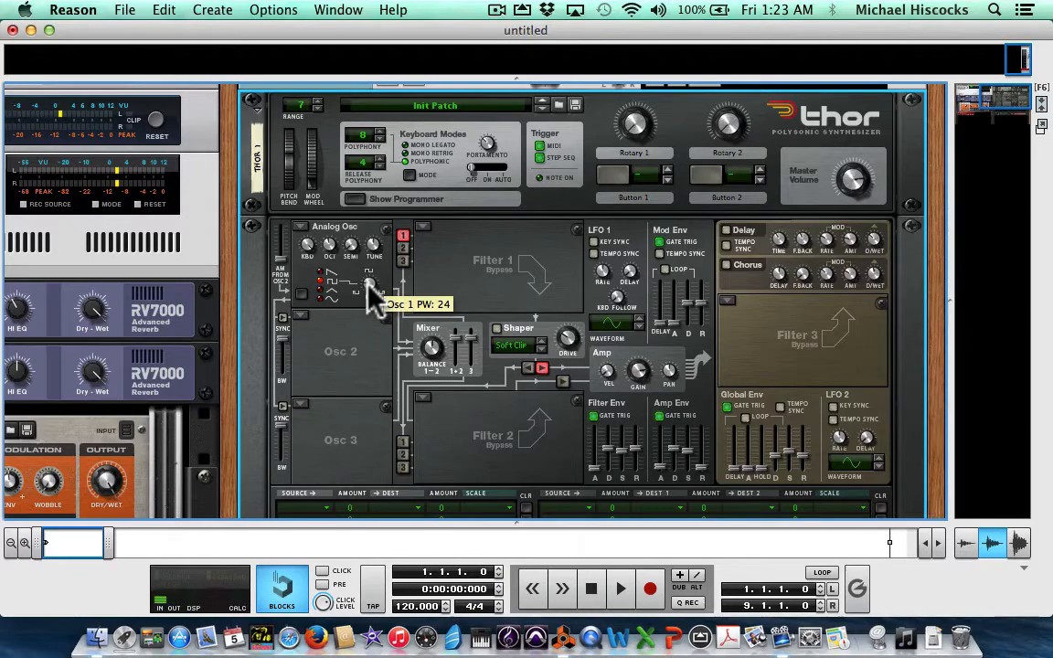
Step: Vary the pulse width of oscillator 1's square wave to 70 and down to 14, and switch its waveform to triangle
{"action": "left_click_drag", "start_coordinate": [366, 283], "coordinate": [364, 265]}
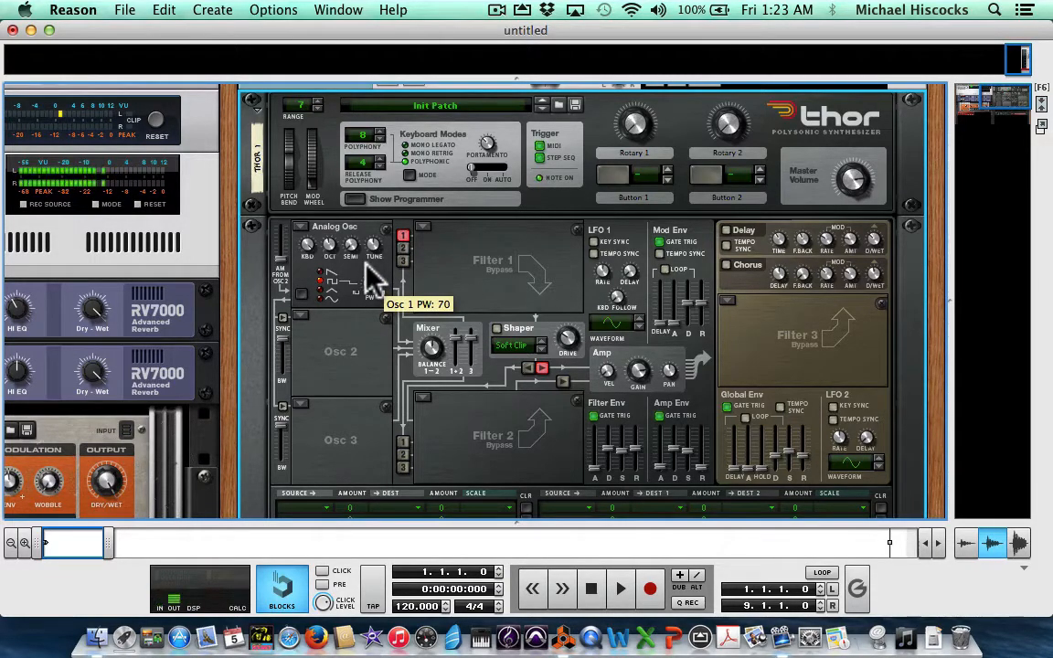
{"action": "left_click_drag", "start_coordinate": [365, 263], "coordinate": [381, 290]}
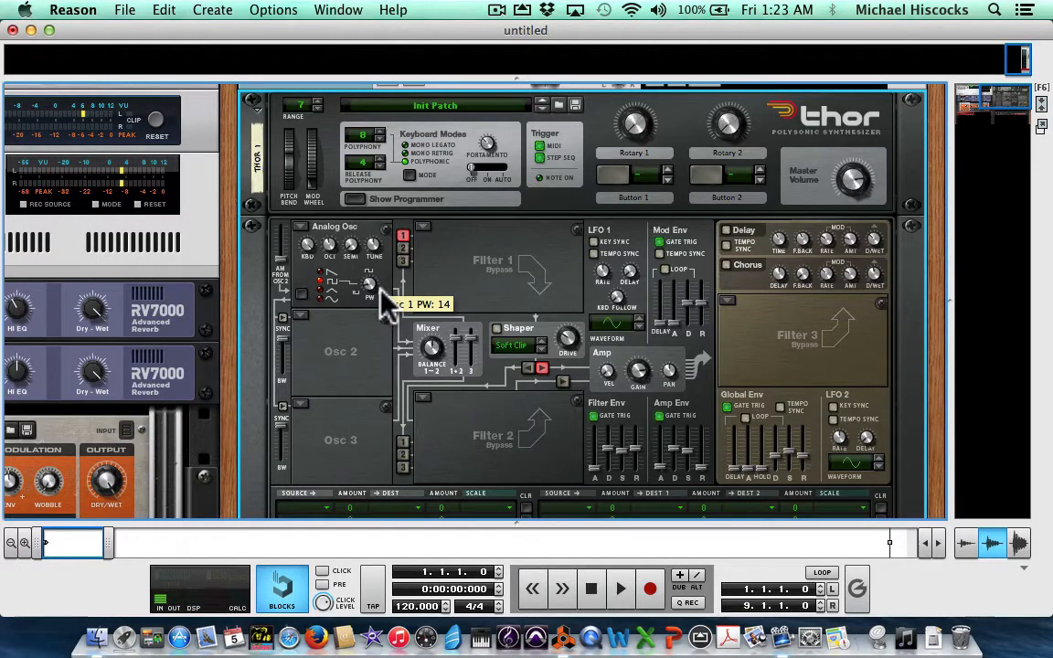
{"action": "left_click_drag", "start_coordinate": [382, 293], "coordinate": [382, 292]}
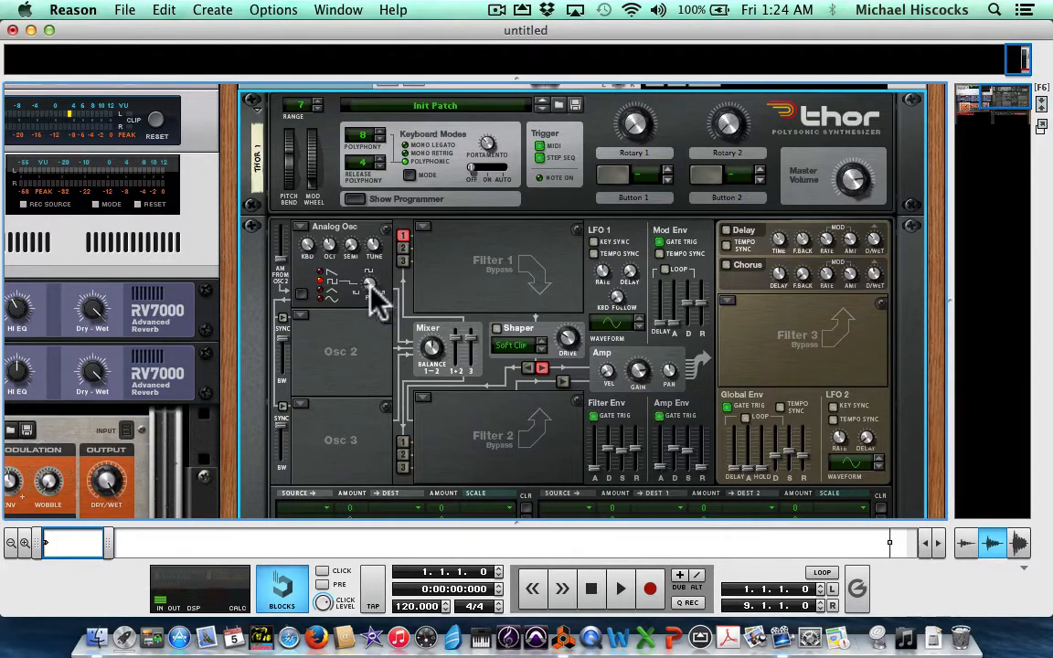
{"action": "mouse_move", "coordinate": [371, 289]}
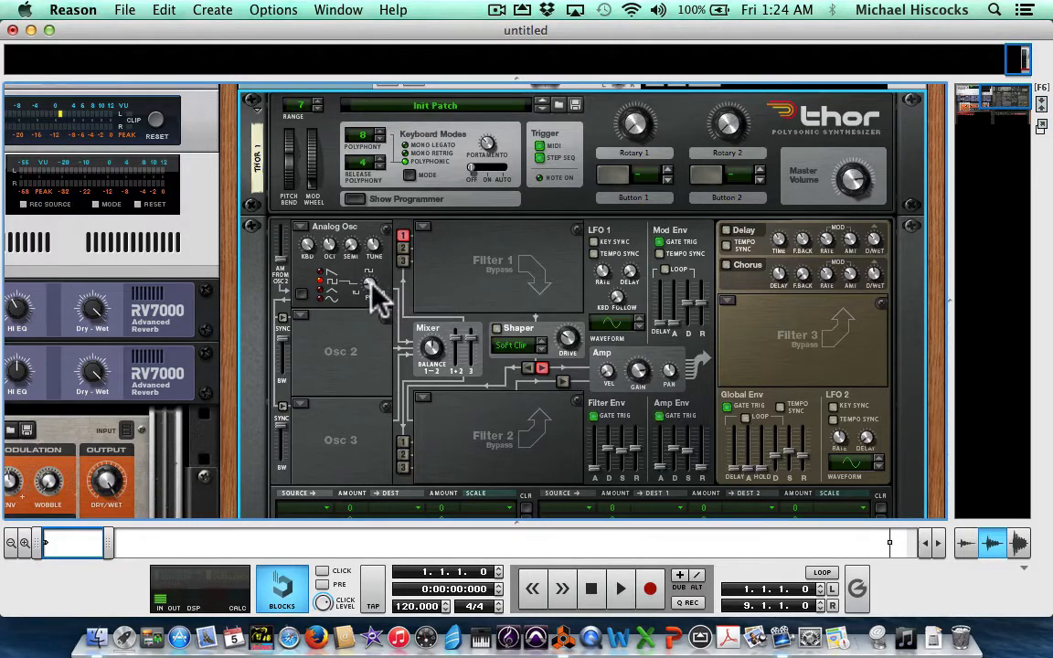
{"action": "mouse_move", "coordinate": [369, 282]}
{"action": "left_mouse_down"}
{"action": "mouse_move", "coordinate": [370, 240]}
{"action": "mouse_move", "coordinate": [369, 285]}
{"action": "left_mouse_up"}
{"action": "left_click", "coordinate": [320, 290]}
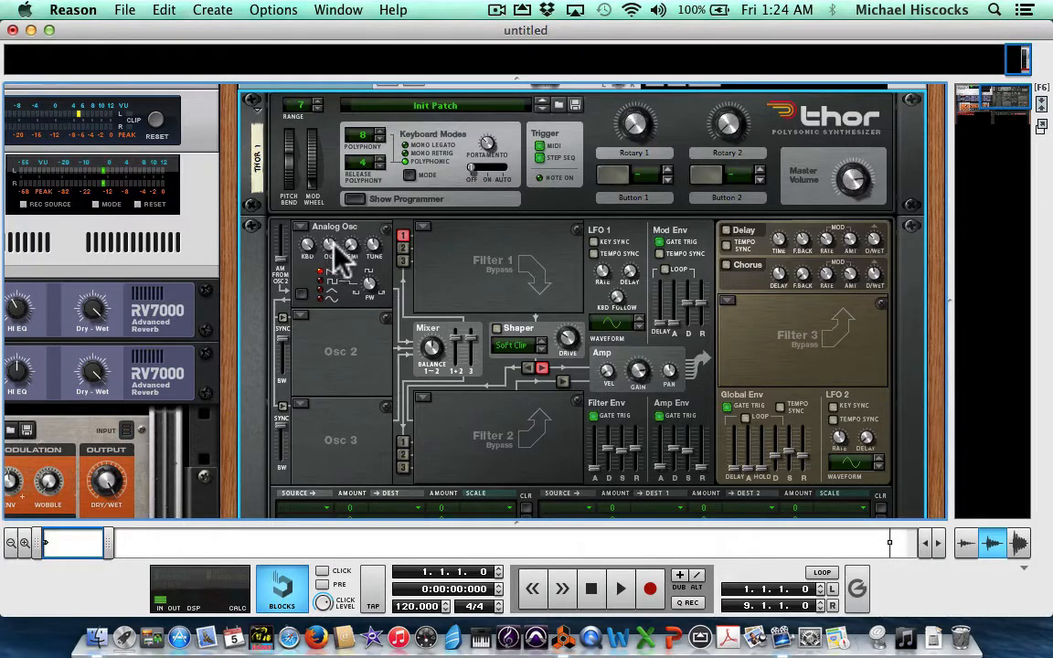
Step: Try different octave, semitone and fine-tune settings on oscillator 1
{"action": "mouse_move", "coordinate": [329, 242]}
{"action": "left_mouse_down"}
{"action": "mouse_move", "coordinate": [327, 227]}
{"action": "mouse_move", "coordinate": [336, 269]}
{"action": "mouse_move", "coordinate": [327, 245]}
{"action": "left_mouse_up"}
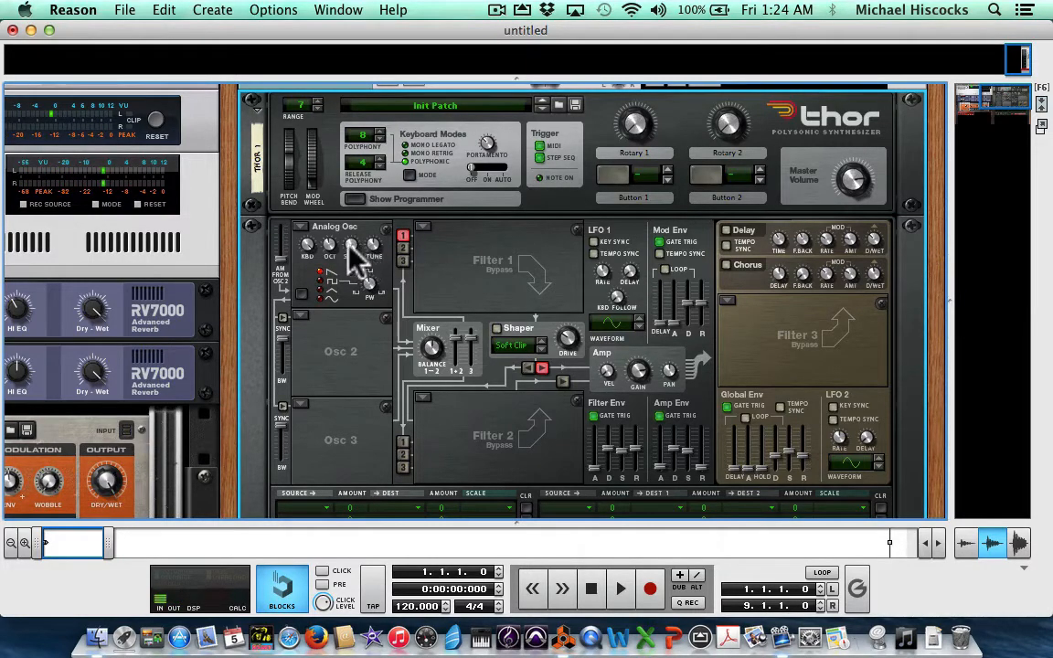
{"action": "mouse_move", "coordinate": [358, 257]}
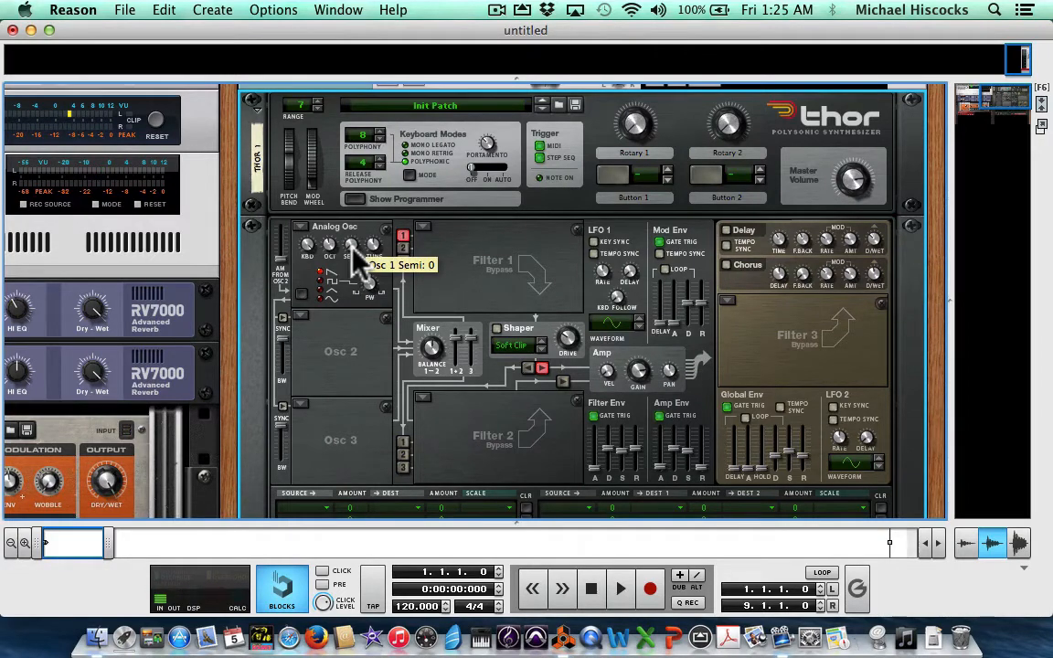
{"action": "mouse_move", "coordinate": [353, 250]}
{"action": "left_mouse_down"}
{"action": "mouse_move", "coordinate": [345, 219]}
{"action": "mouse_move", "coordinate": [354, 254]}
{"action": "mouse_move", "coordinate": [336, 240]}
{"action": "mouse_move", "coordinate": [357, 249]}
{"action": "mouse_move", "coordinate": [355, 241]}
{"action": "left_mouse_up"}
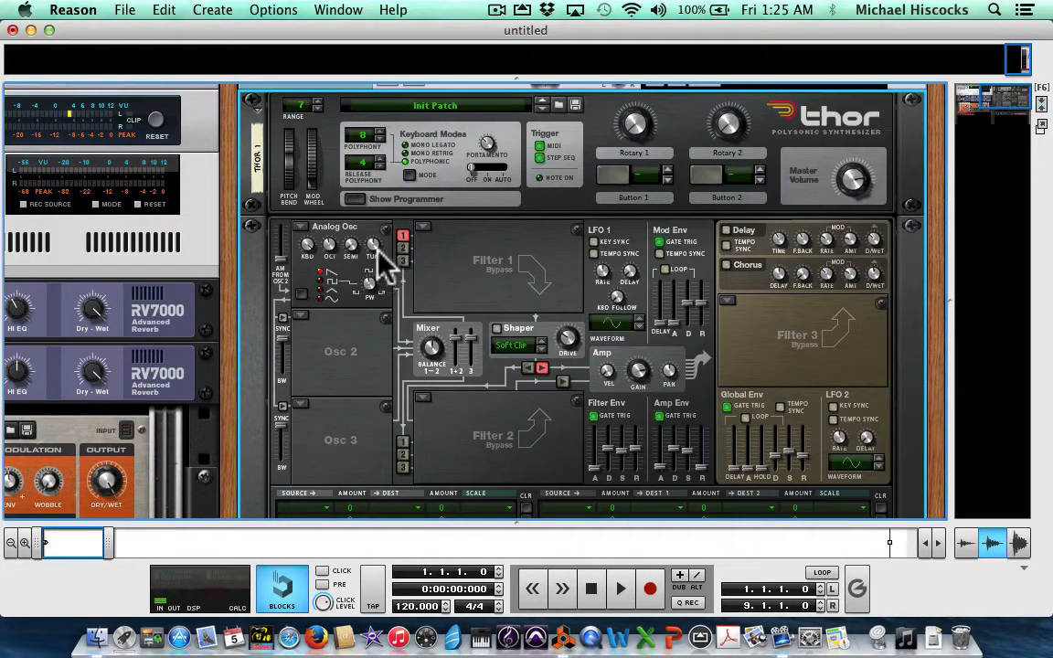
{"action": "mouse_move", "coordinate": [374, 244]}
{"action": "left_mouse_down"}
{"action": "mouse_move", "coordinate": [365, 225]}
{"action": "mouse_move", "coordinate": [367, 279]}
{"action": "mouse_move", "coordinate": [368, 254]}
{"action": "left_mouse_up"}
Step: Route oscillator 2 instead of oscillator 1 into Filter 1 and set oscillator 2 to Multi Oscillator
{"action": "left_click", "coordinate": [403, 240]}
{"action": "left_click", "coordinate": [403, 248]}
{"action": "left_click", "coordinate": [301, 316]}
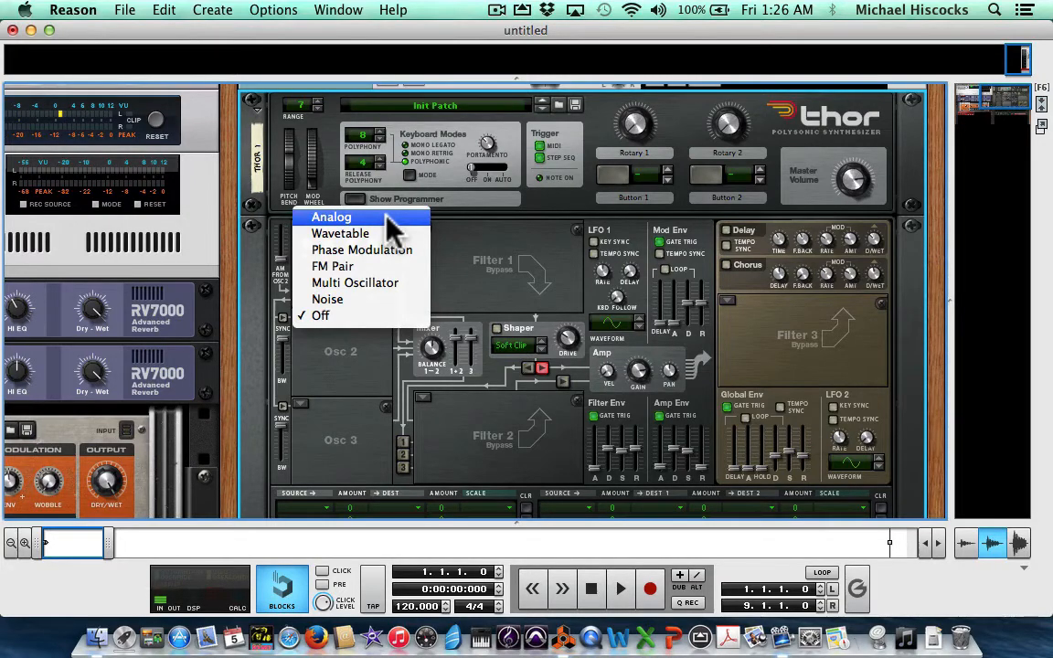
{"action": "left_click", "coordinate": [418, 287]}
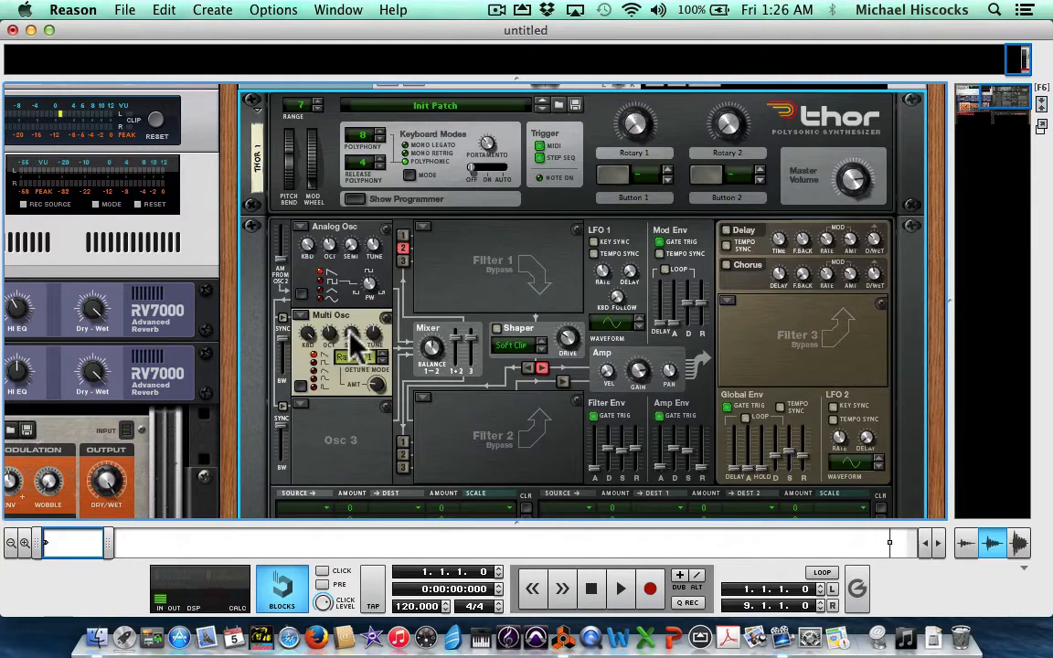
Step: Vary the detune amount of the Multi Oscillator down and back up
{"action": "key", "text": "super"}
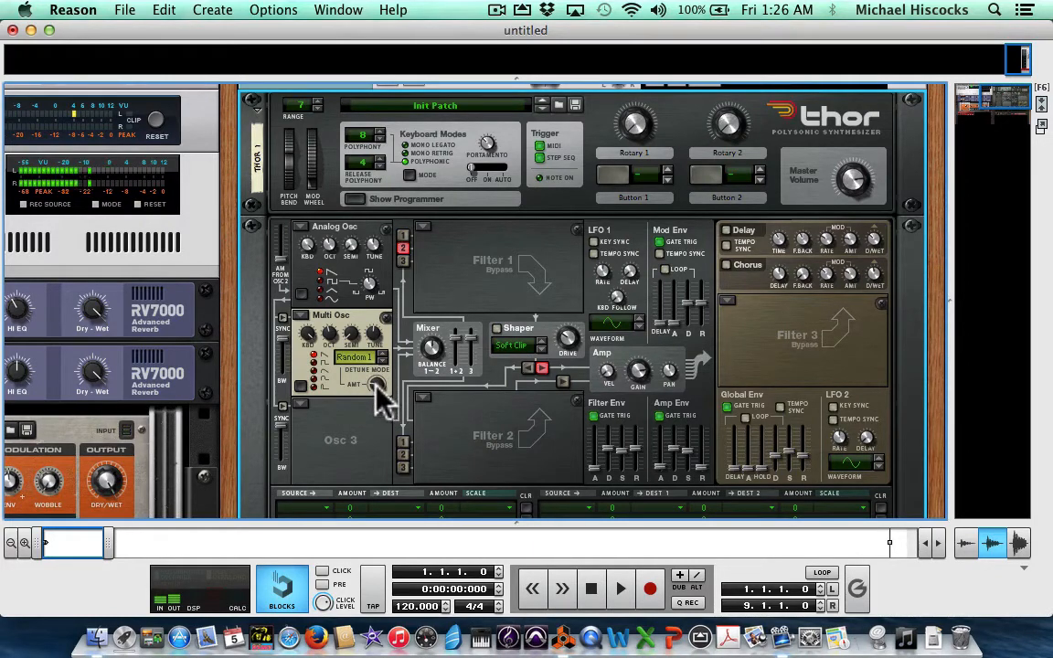
{"action": "left_click_drag", "start_coordinate": [377, 383], "coordinate": [389, 420]}
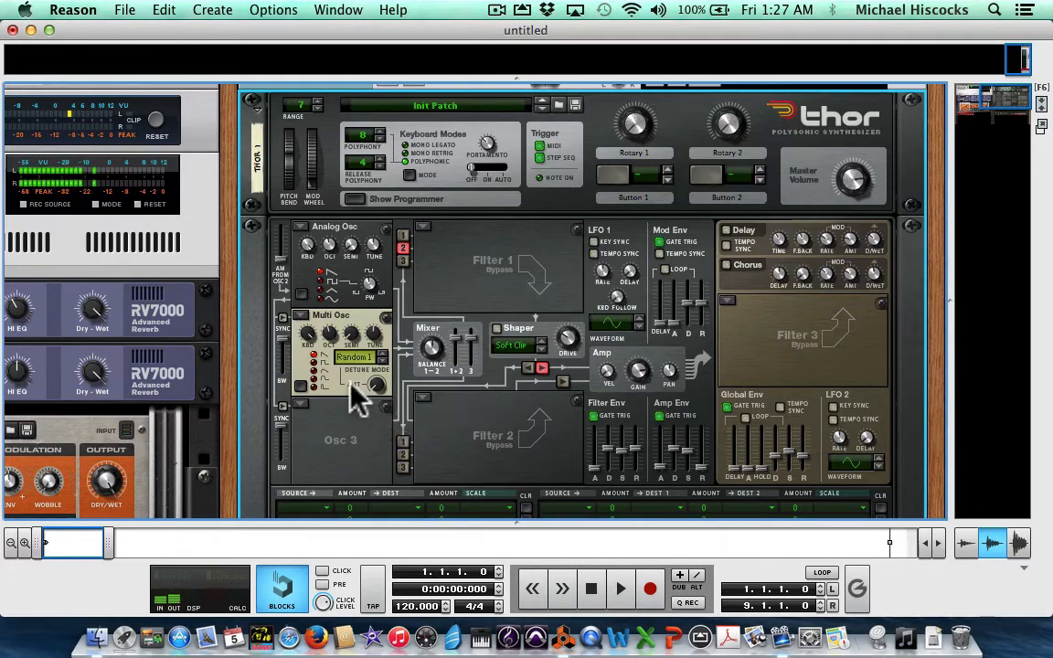
{"action": "left_click_drag", "start_coordinate": [381, 391], "coordinate": [374, 379]}
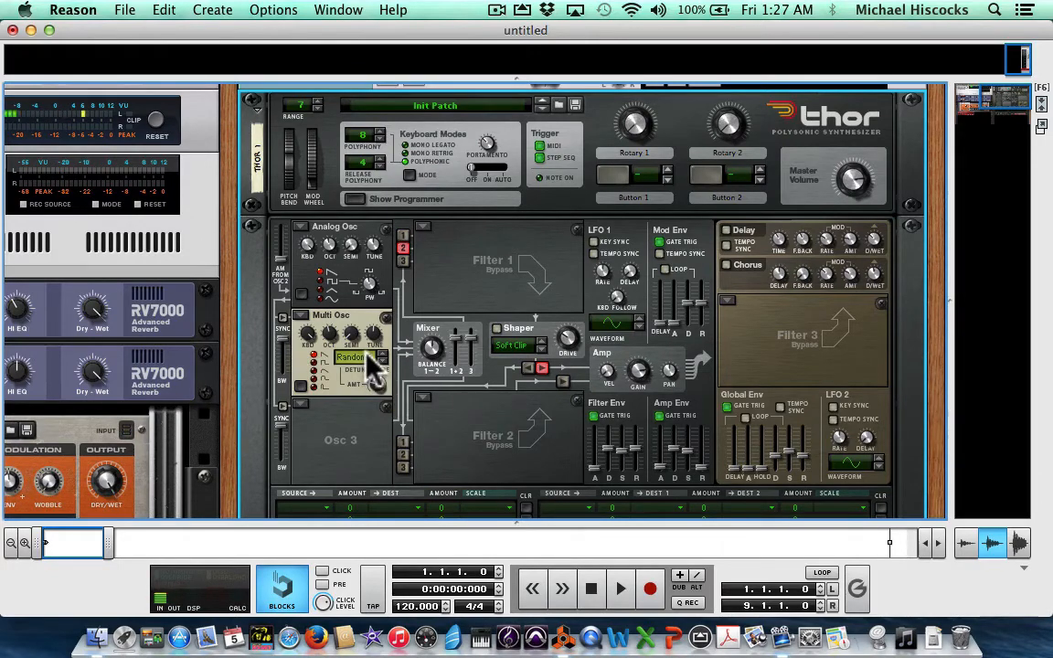
Step: Try the Multi Oscillator's detune mode on Fifth and on Octave
{"action": "left_click", "coordinate": [367, 359]}
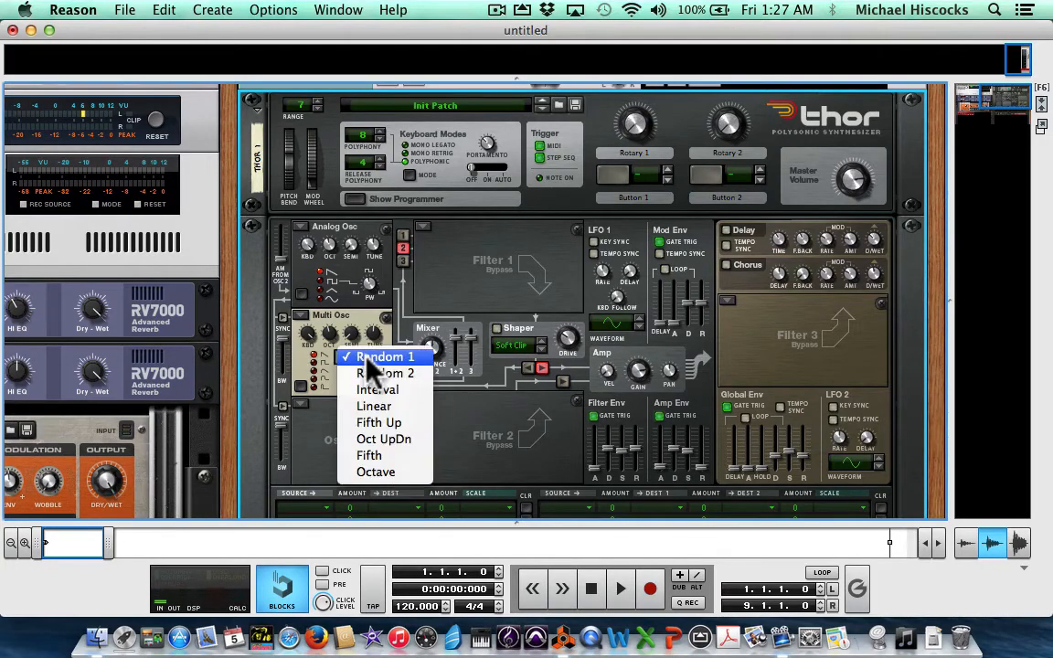
{"action": "left_click", "coordinate": [400, 455]}
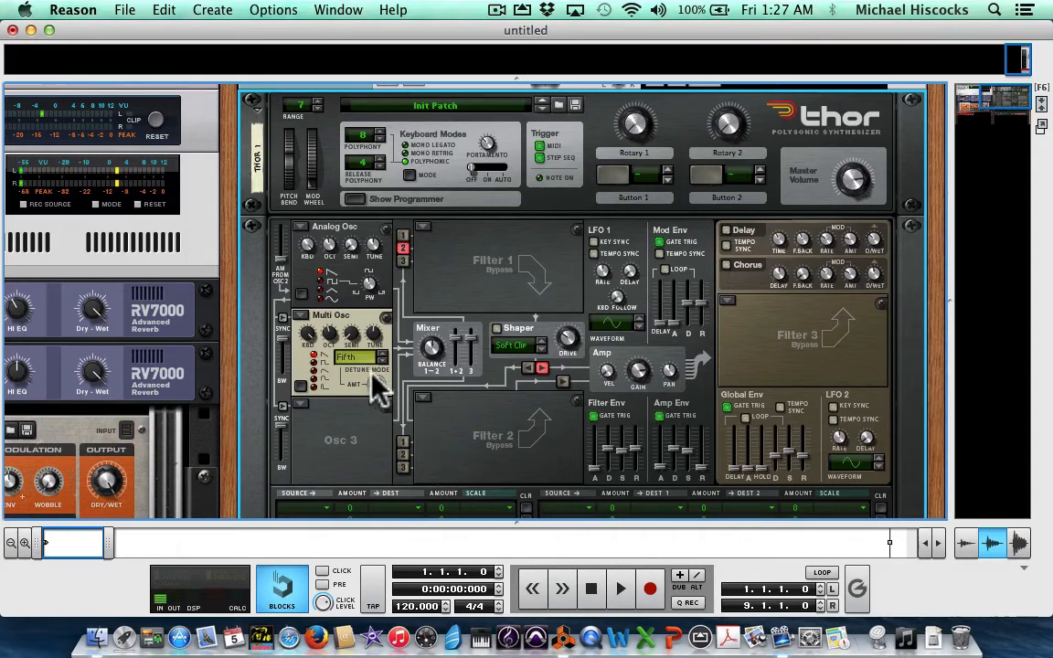
{"action": "left_click", "coordinate": [360, 358]}
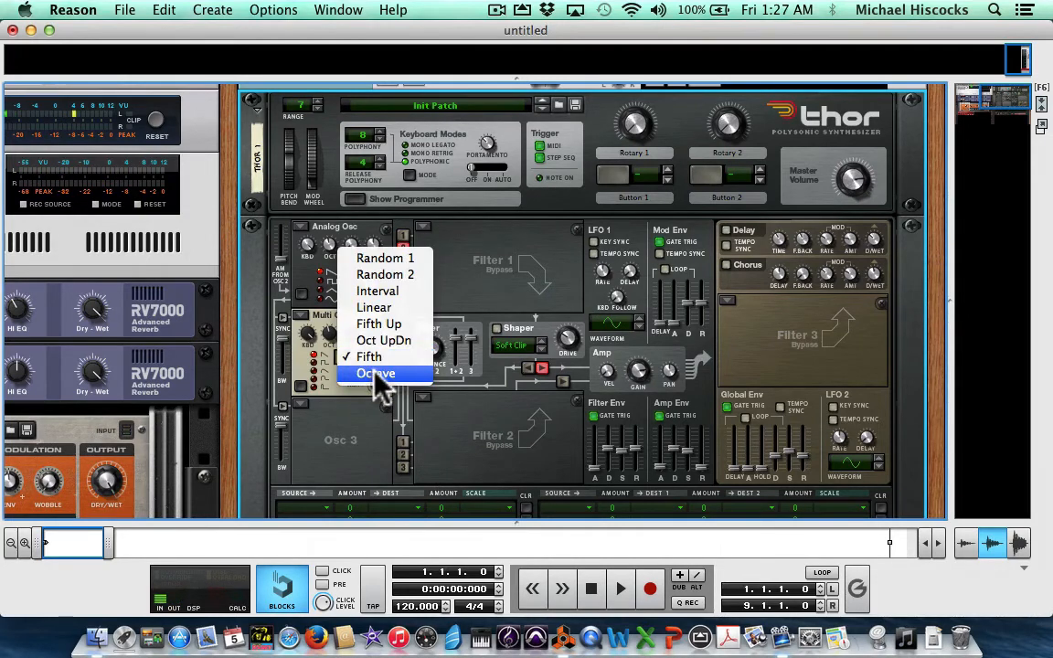
{"action": "left_click", "coordinate": [379, 375]}
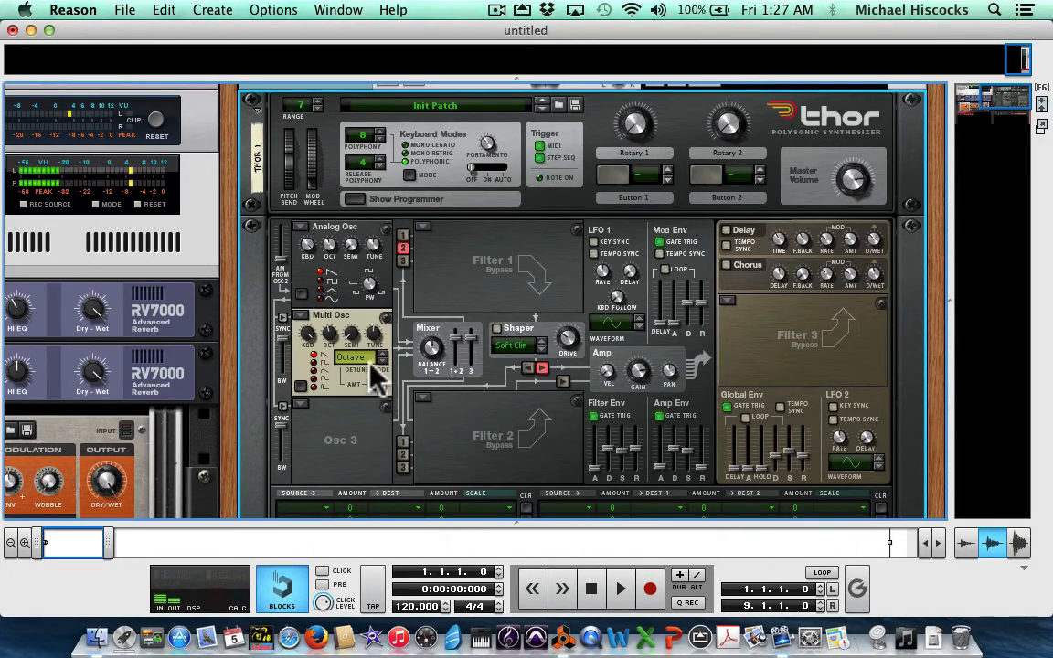
{"action": "left_click", "coordinate": [373, 362]}
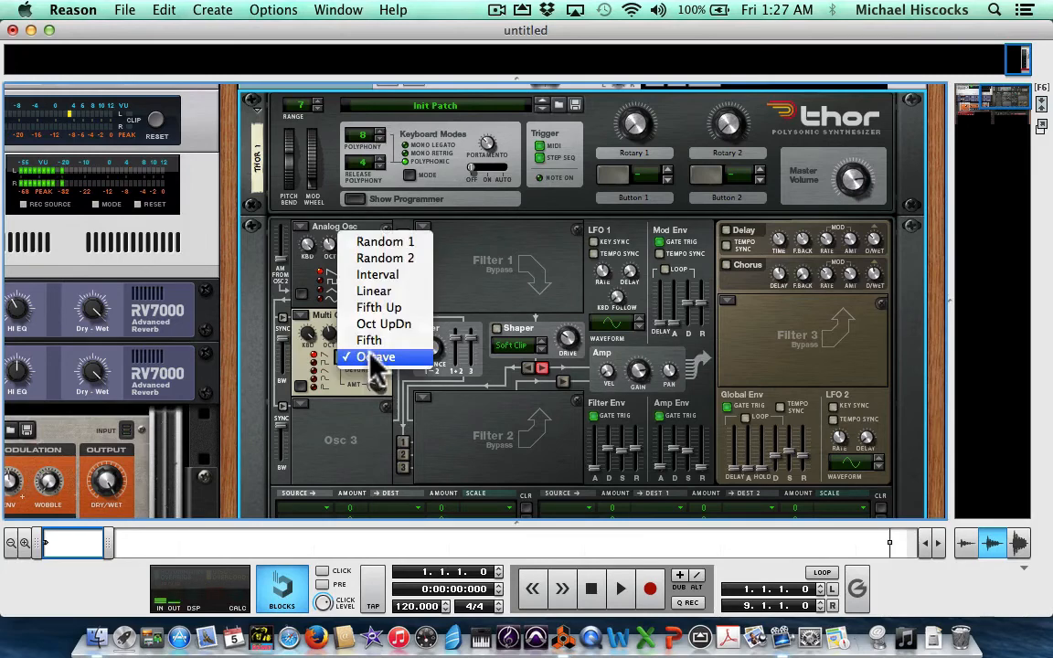
{"action": "left_click", "coordinate": [361, 431]}
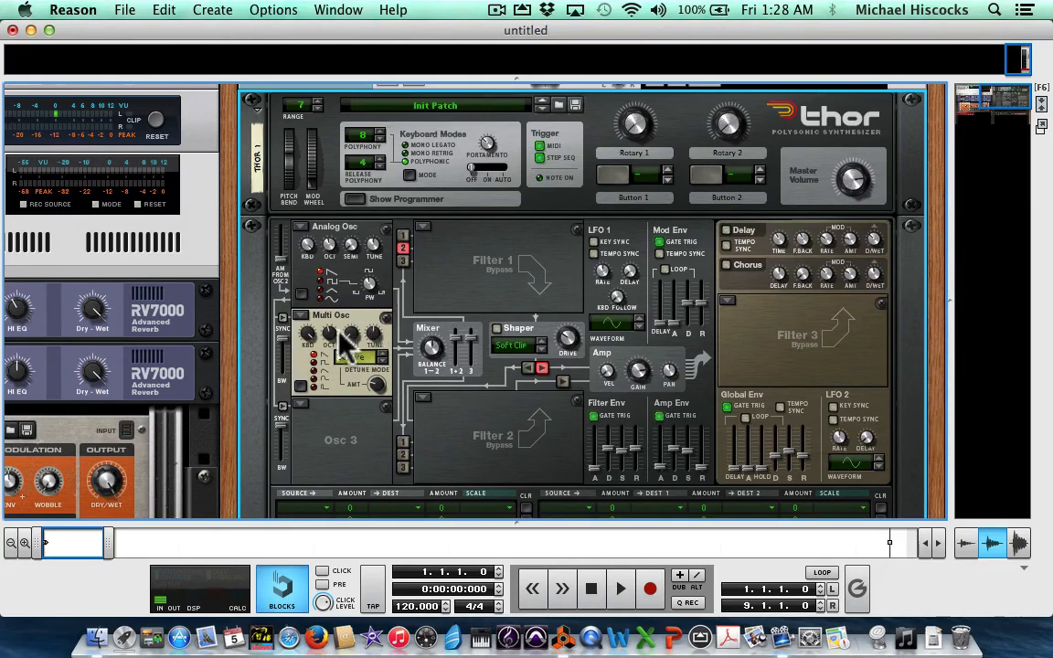
Step: Change oscillator 2 to the Analog type
{"action": "left_click", "coordinate": [300, 317]}
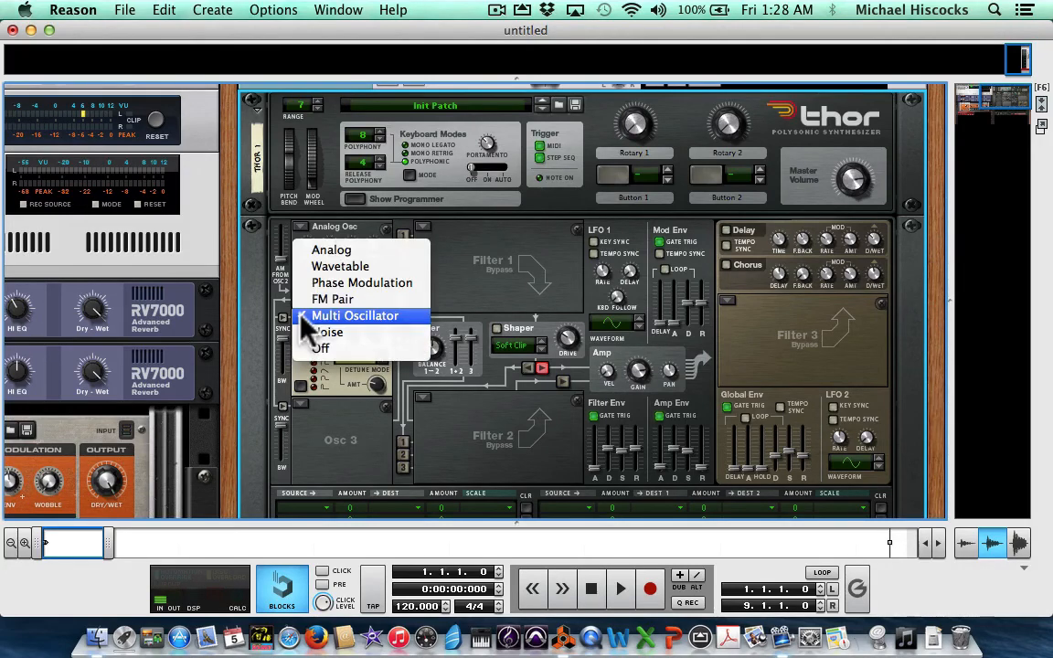
{"action": "left_click", "coordinate": [306, 253]}
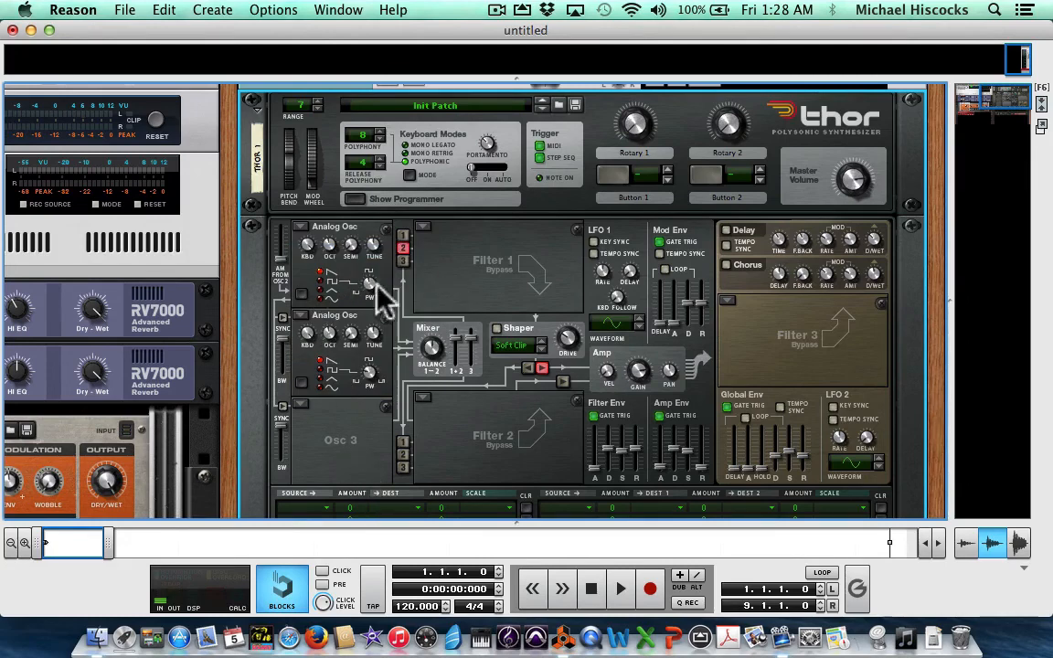